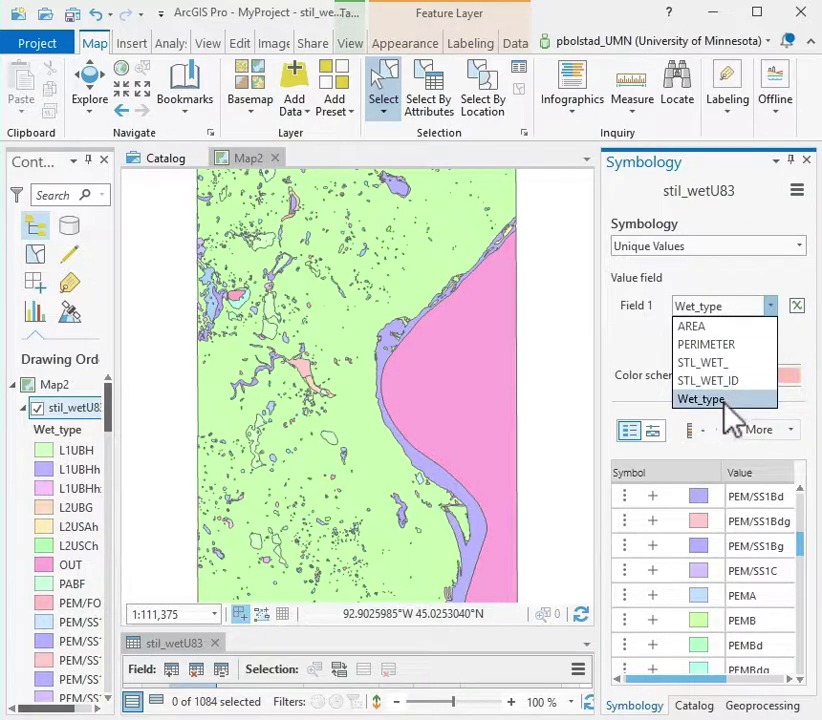
- Set the unique-values symbology field to Wet_type and go through the list of wetland classes, selecting the L1UBH class
click(740, 400)
click(770, 543)
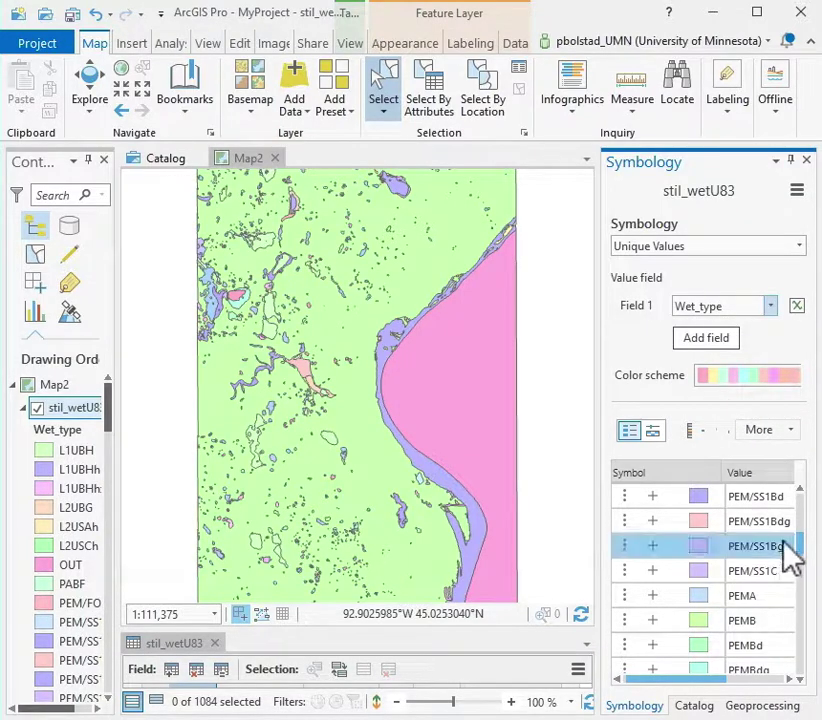
click(764, 500)
scroll(765, 569, down, 3)
scroll(765, 569, up, 7)
scroll(765, 575, up, 1)
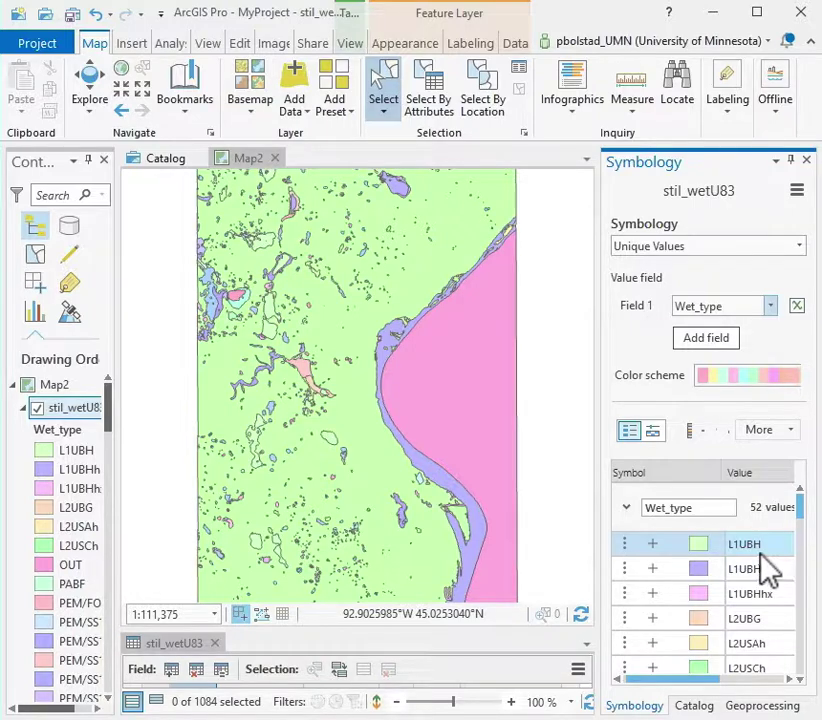
ctrl+click(765, 570)
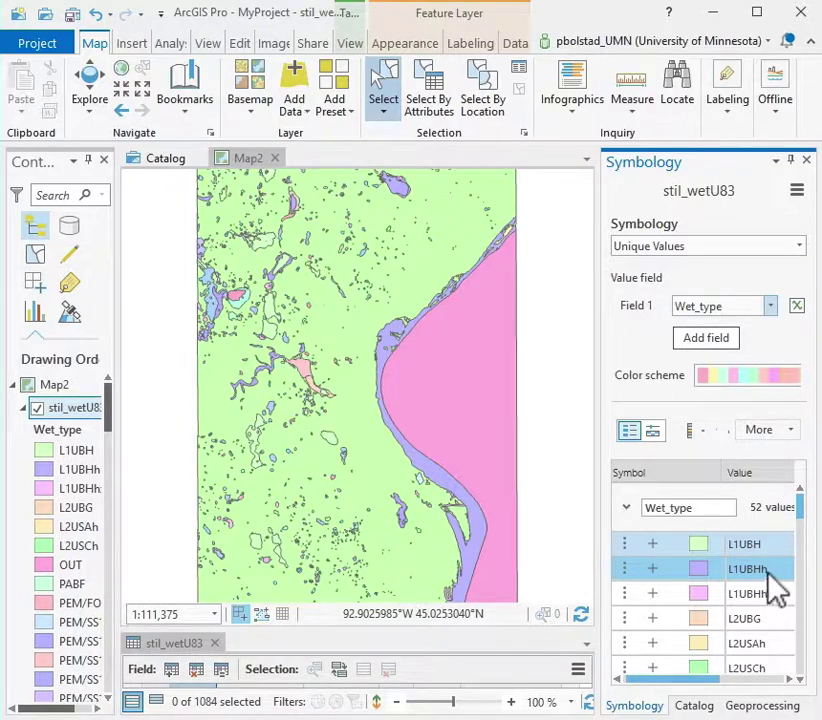
click(705, 543)
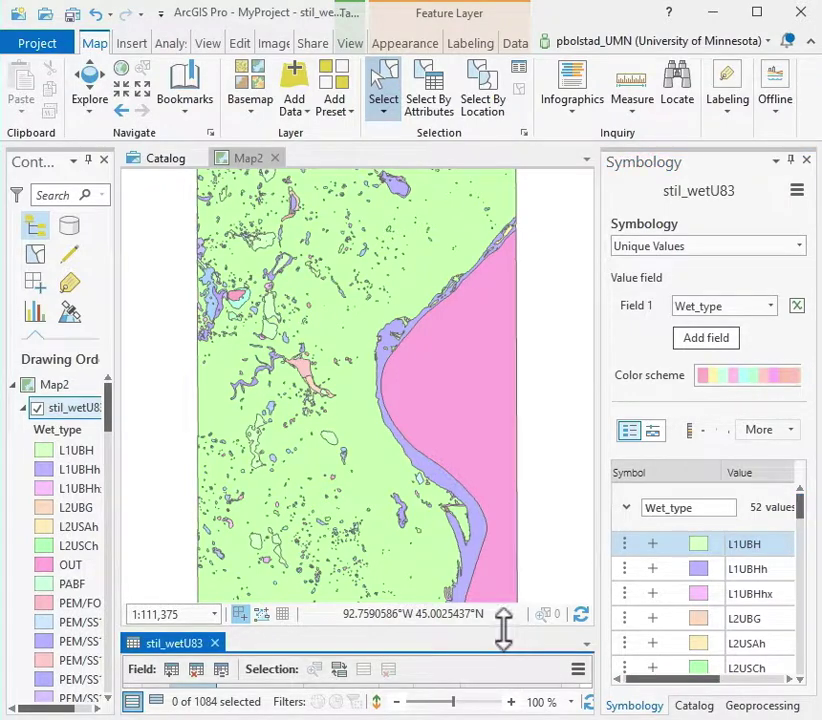
- Enlarge the stil_wetU83 attribute table, narrow its Shape column, and zoom the map to the full extent
drag(503, 629, 480, 360)
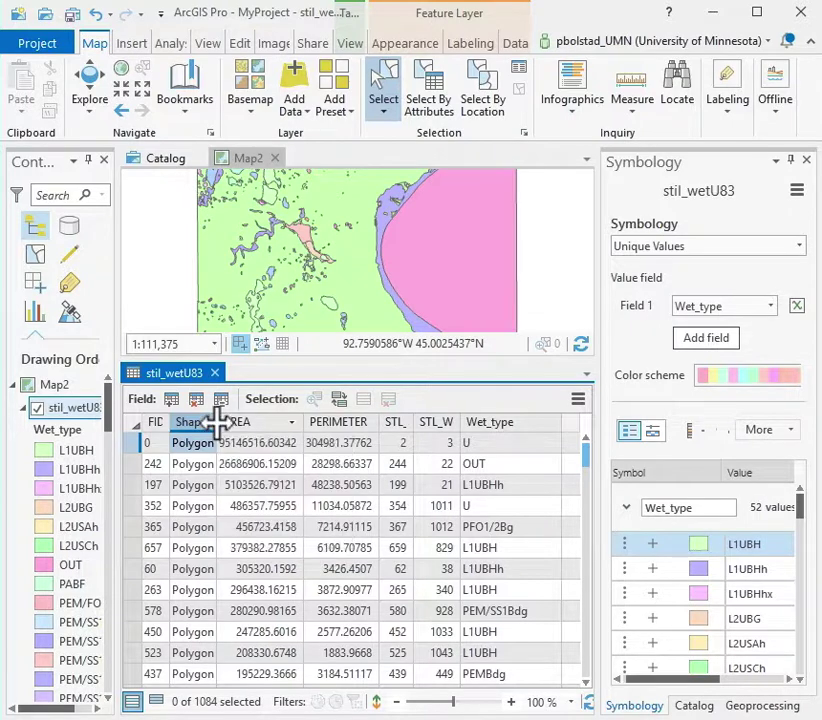
drag(217, 427, 201, 427)
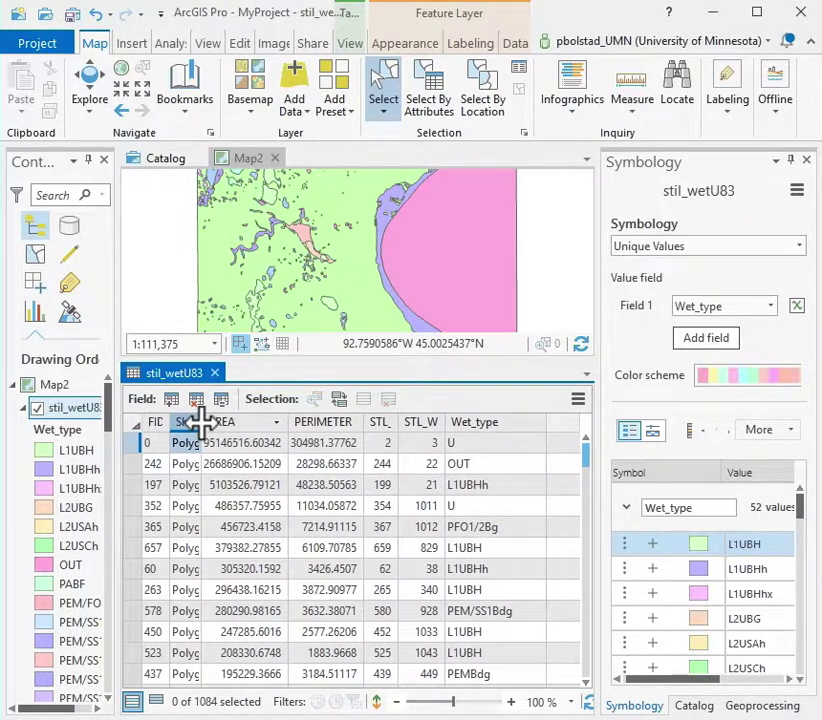
click(174, 284)
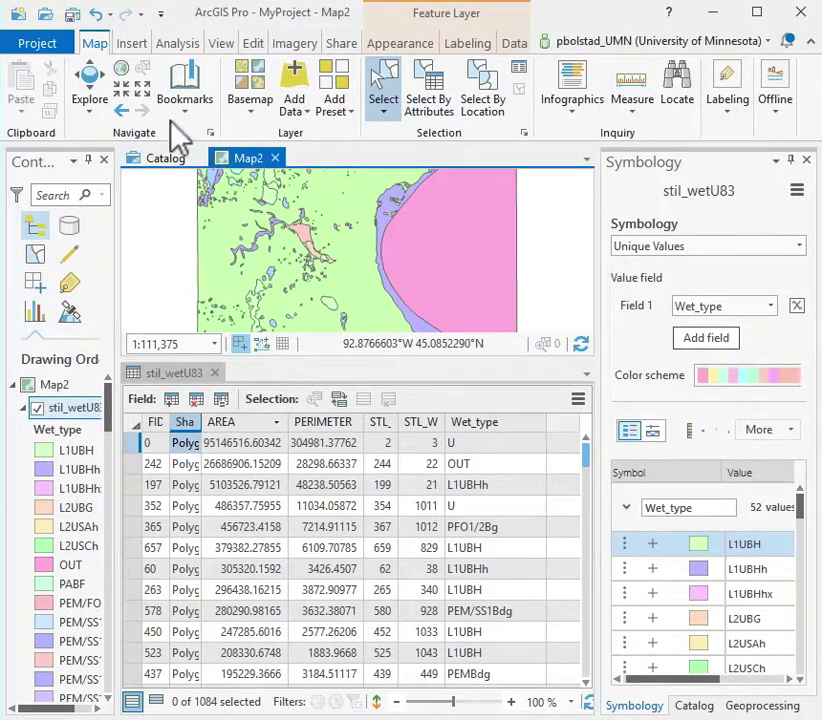
click(119, 68)
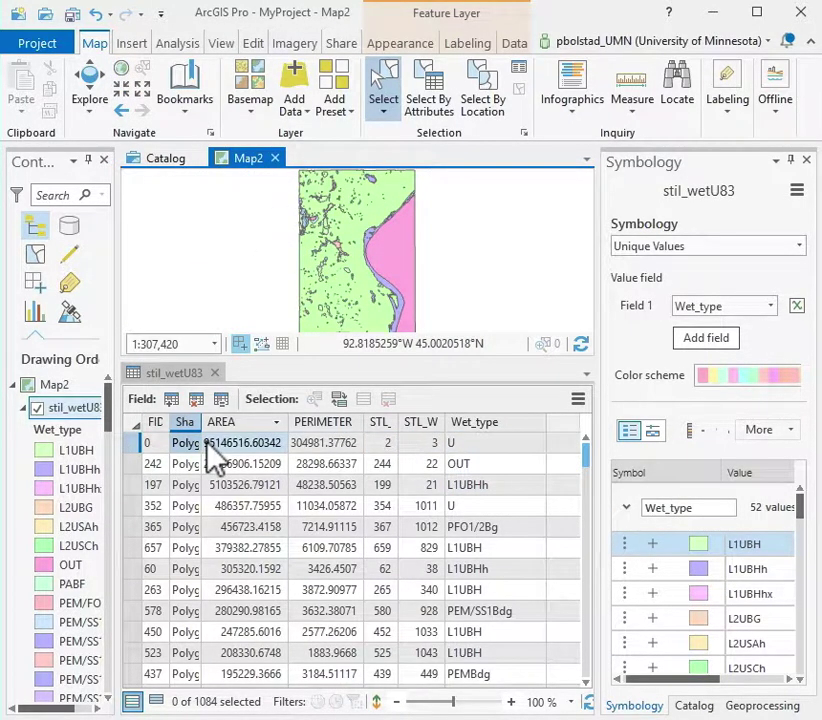
- Select the rows with FID 657, 352 and 365 one at a time to locate their polygons on the map
click(133, 550)
click(133, 508)
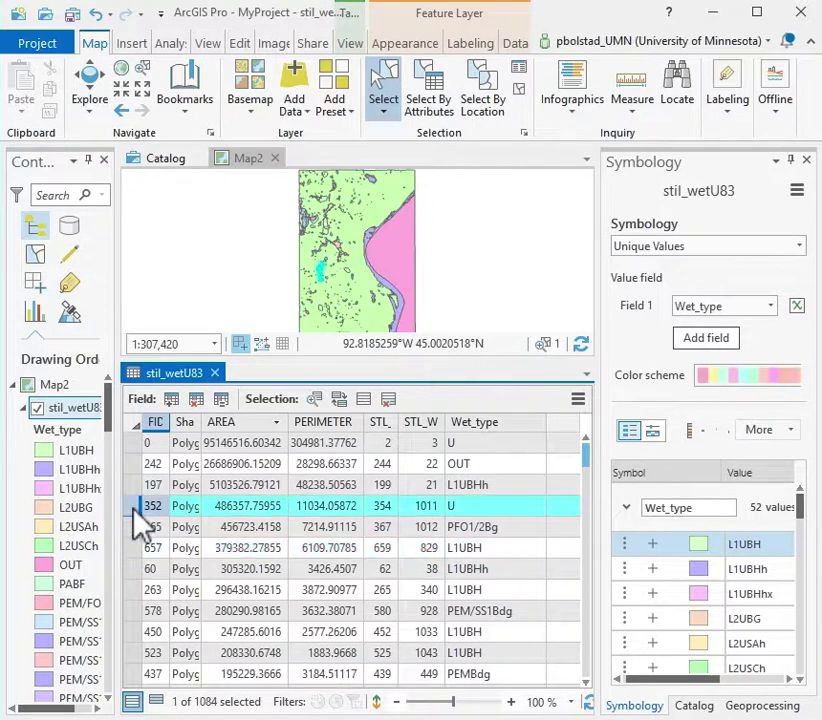
click(133, 527)
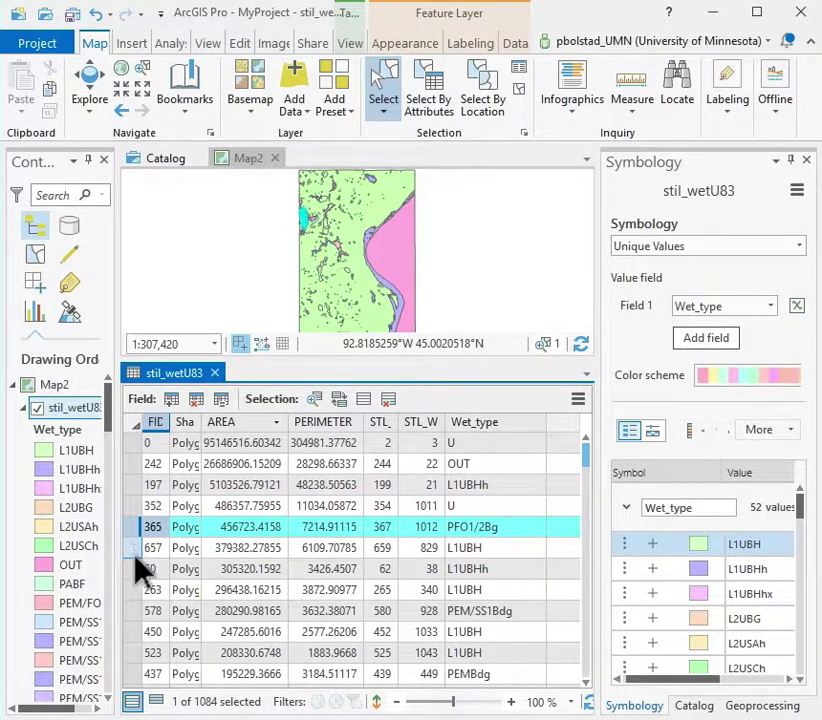
click(134, 550)
- Sort the attribute table by AREA in ascending order and return it to descending order
mouse_move(280, 425)
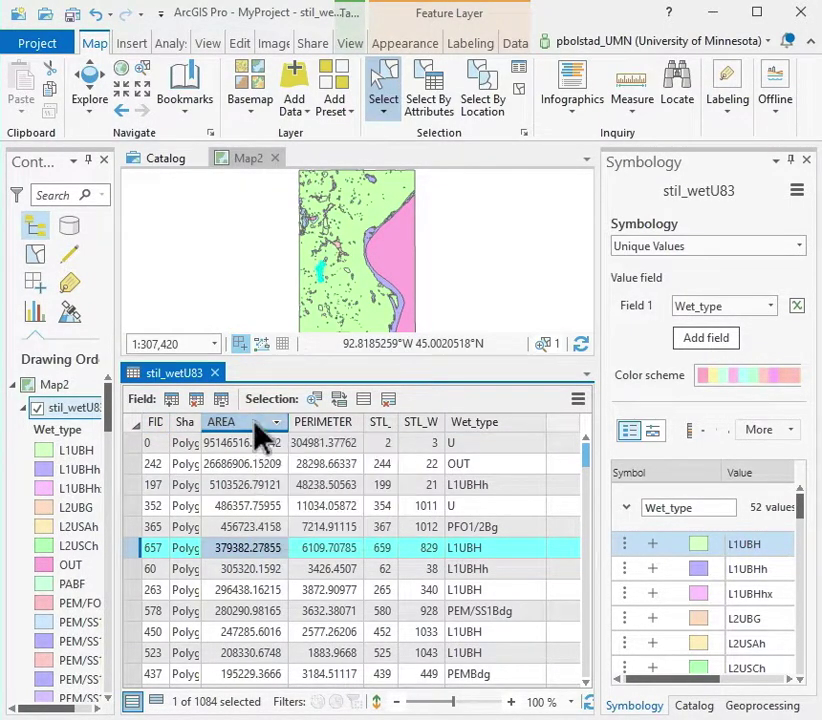
right_click(261, 423)
click(266, 433)
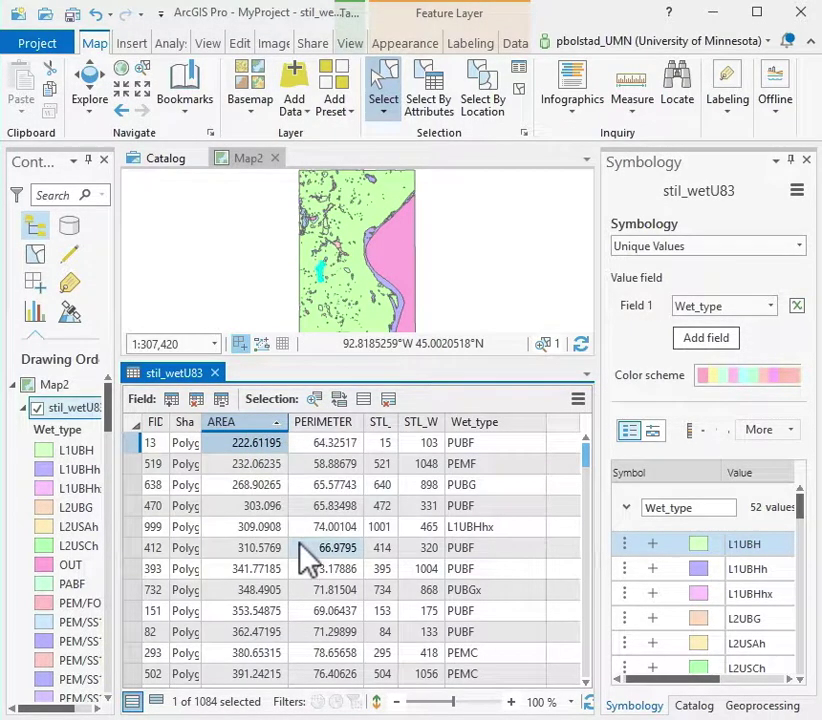
right_click(257, 423)
click(285, 455)
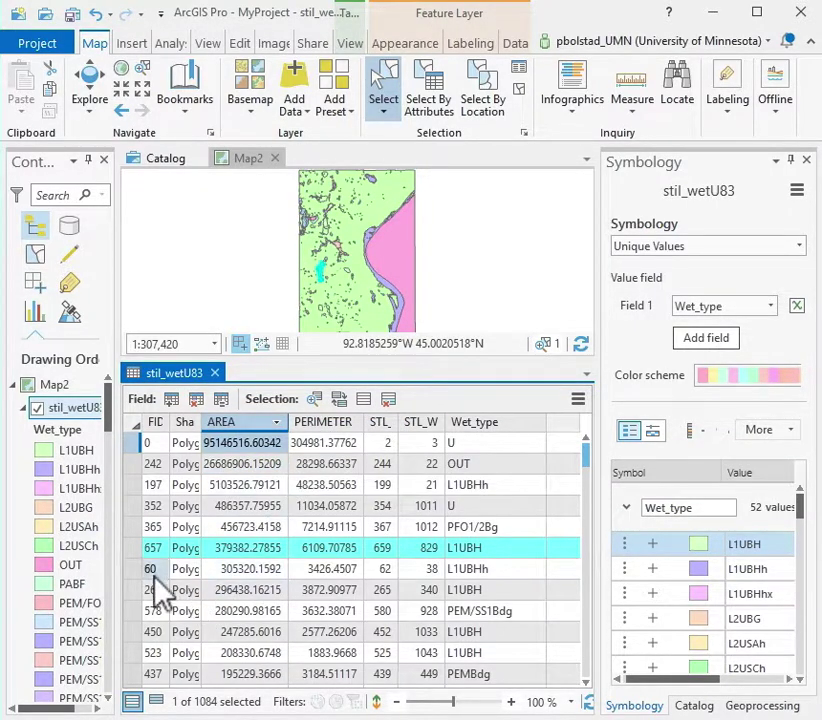
- Select the two largest polygons, FID 0 and FID 242, in turn to view them on the map, and clear the selection
click(134, 446)
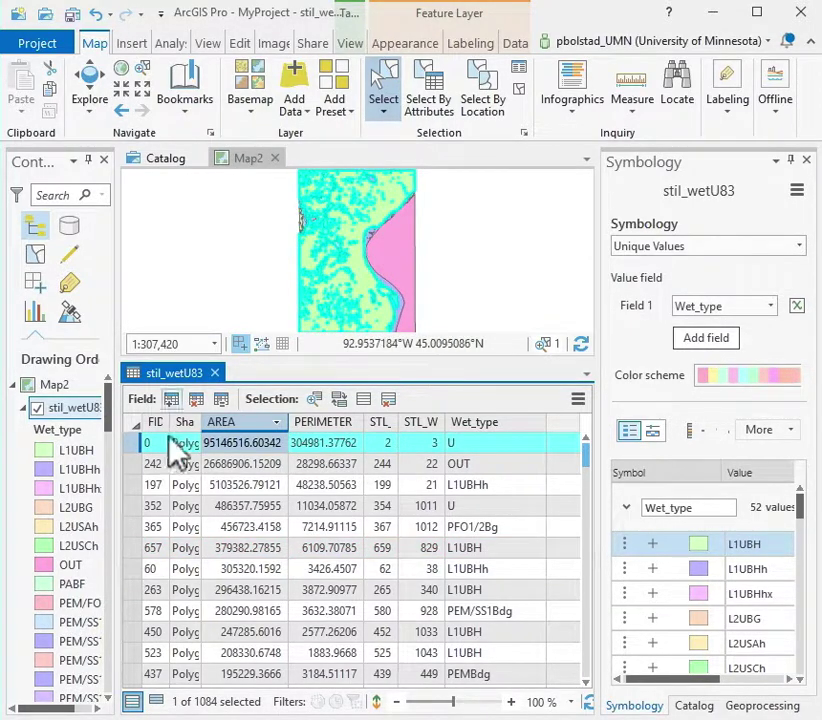
click(139, 465)
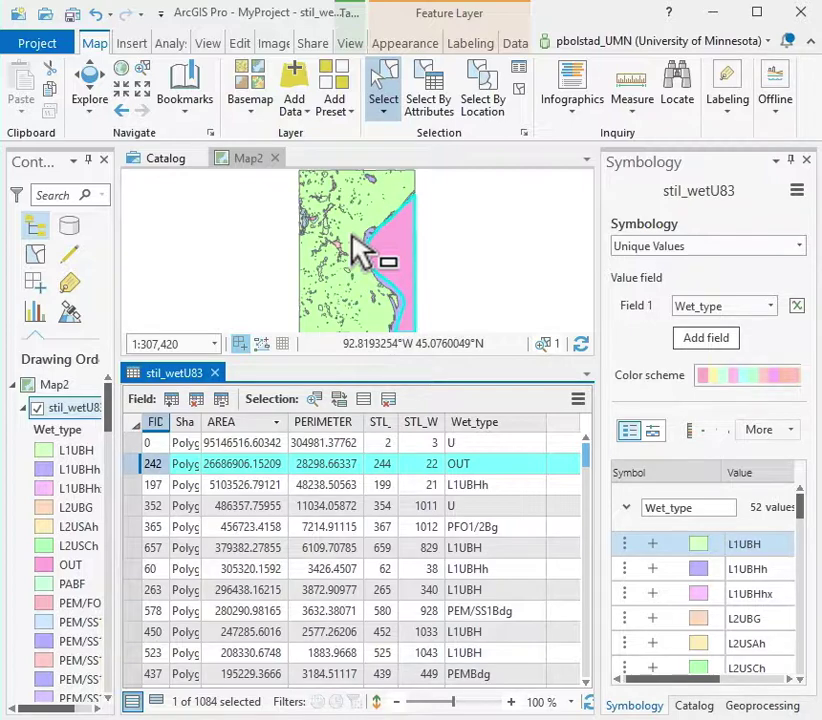
click(521, 90)
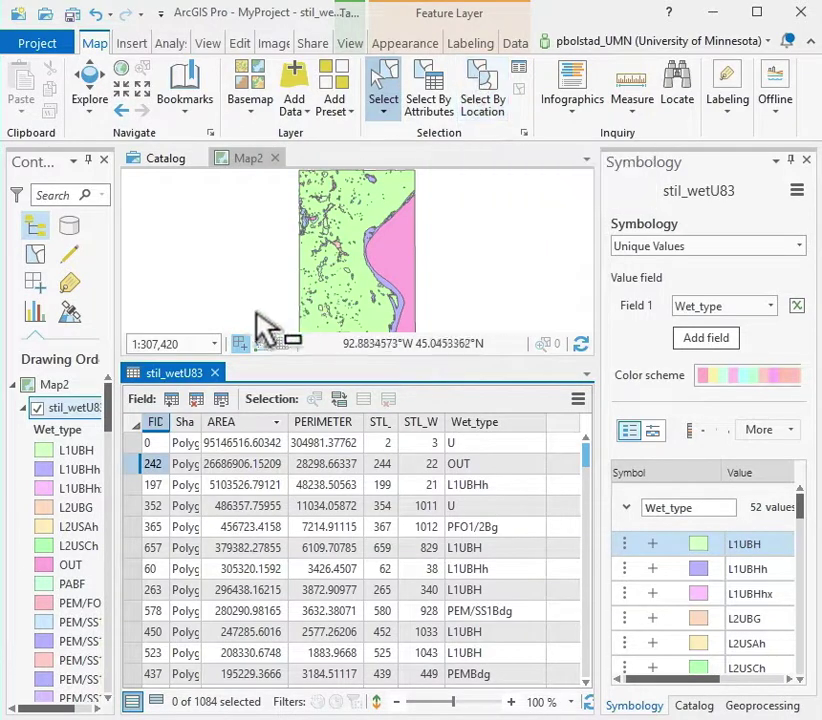
- Select the consecutive rows from FID 0 to 352, and move the range on to FID 352 through 60 and FID 60 through 578
click(132, 446)
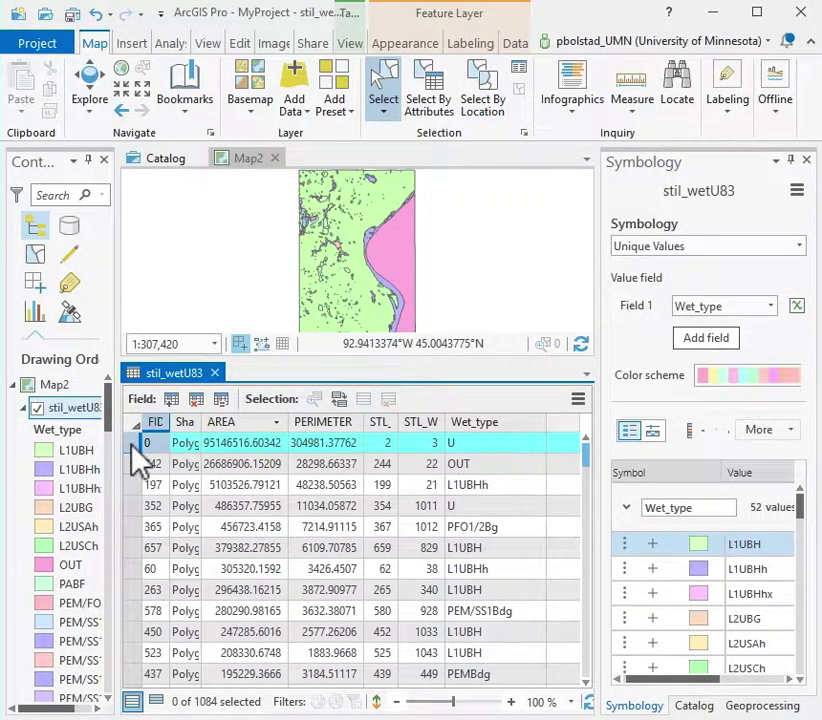
shift+click(140, 506)
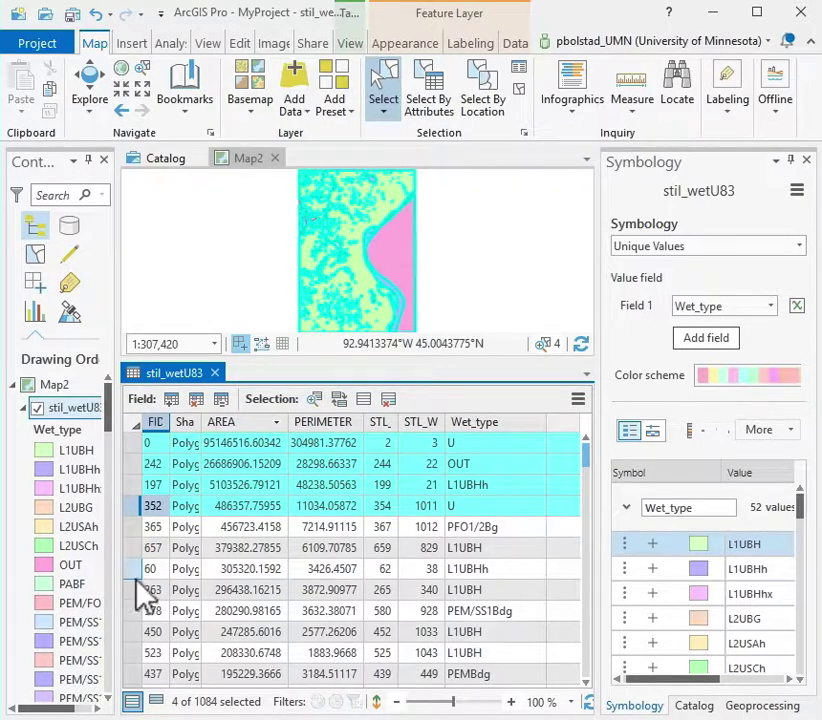
key(shift+Down)
key(shift+Down)
key(shift+Down)
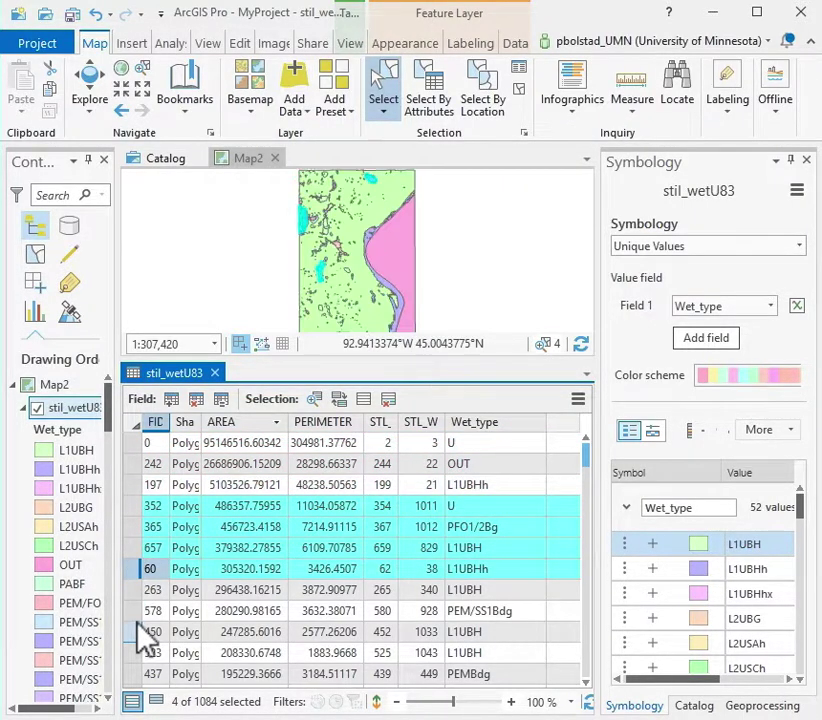
shift+click(136, 618)
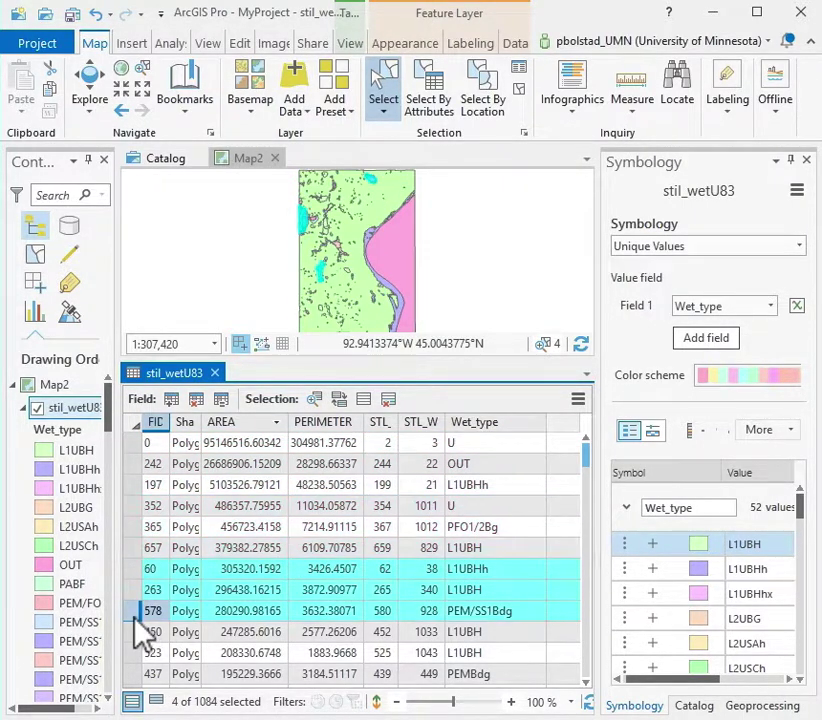
- Select the consecutive rows from FID 0 to 450, and move the range on to FID 450 through 523
click(140, 445)
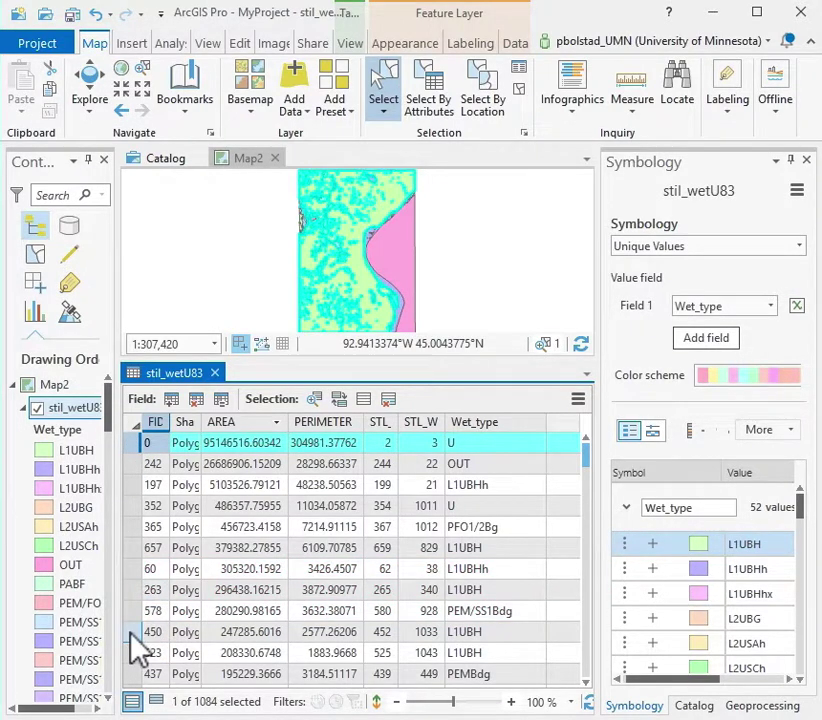
shift+click(137, 631)
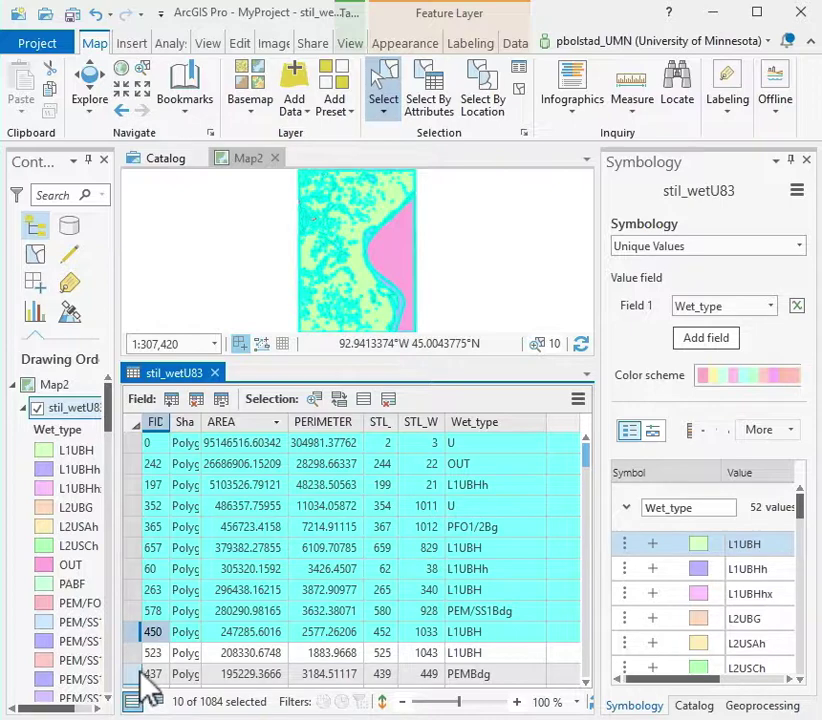
shift+click(137, 653)
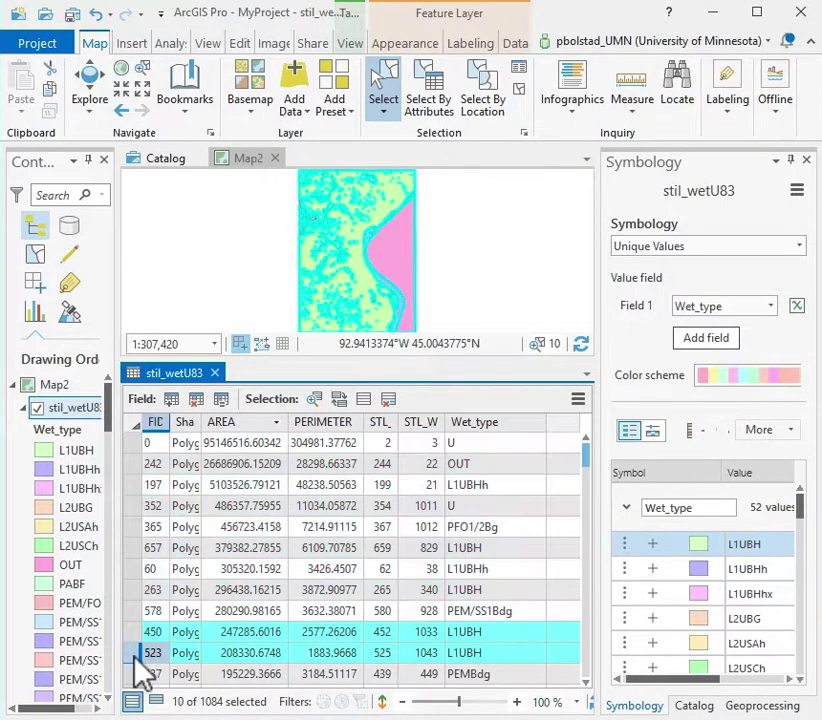
- Select the individual rows with FID 0, 197, 657, 60 and 365 together
click(139, 443)
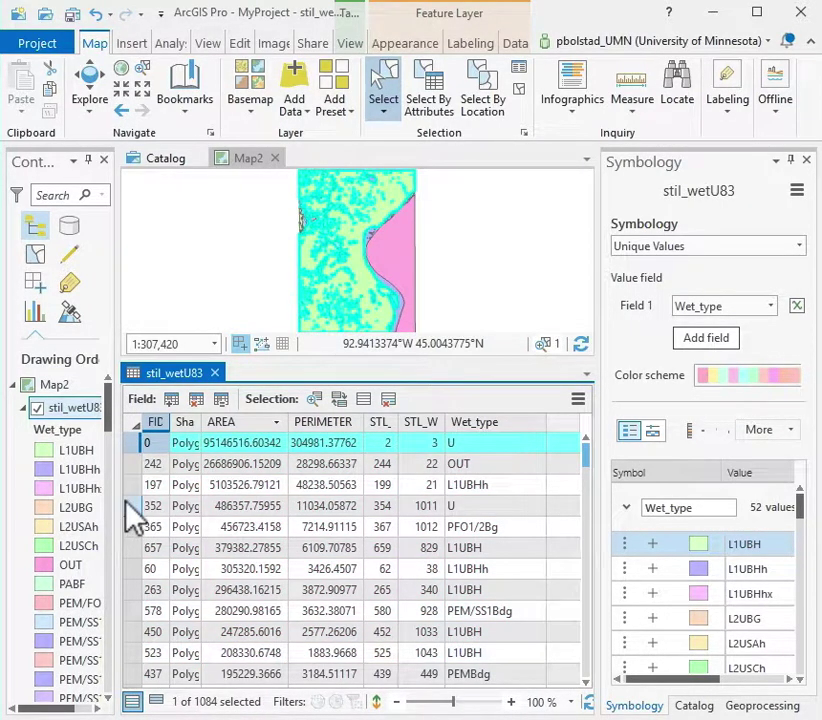
ctrl+click(137, 486)
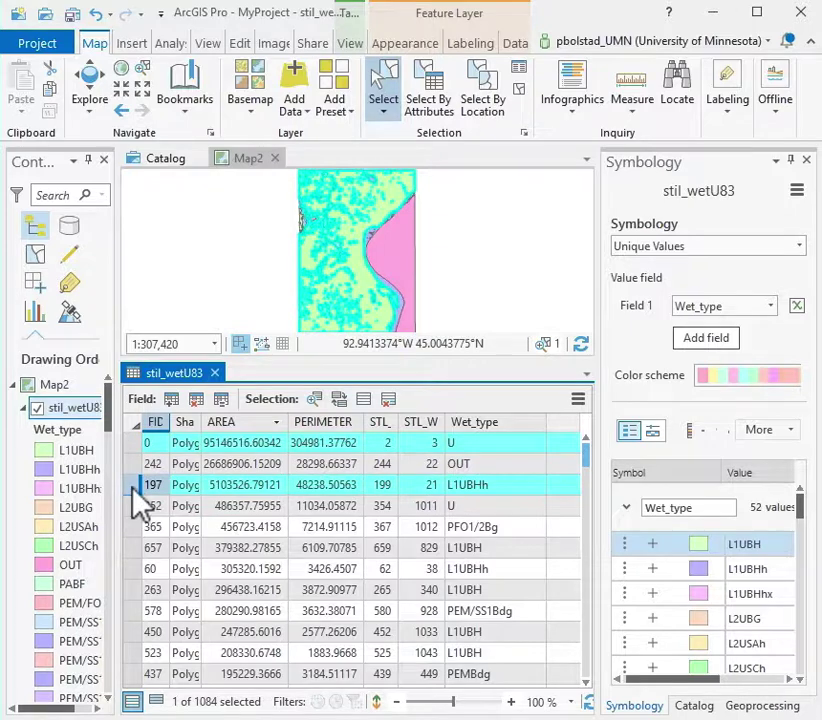
ctrl+click(139, 549)
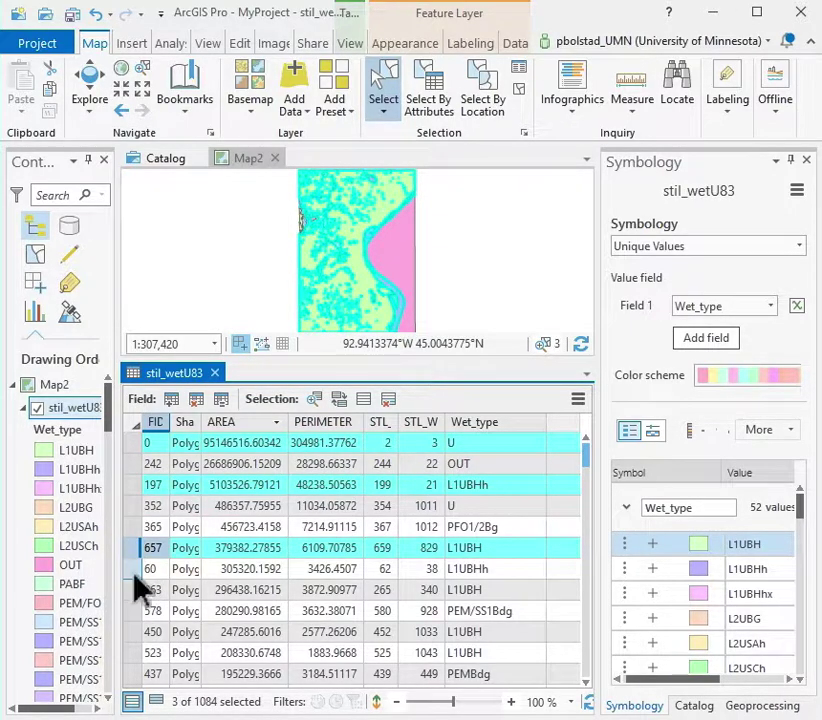
ctrl+click(139, 568)
ctrl+click(139, 527)
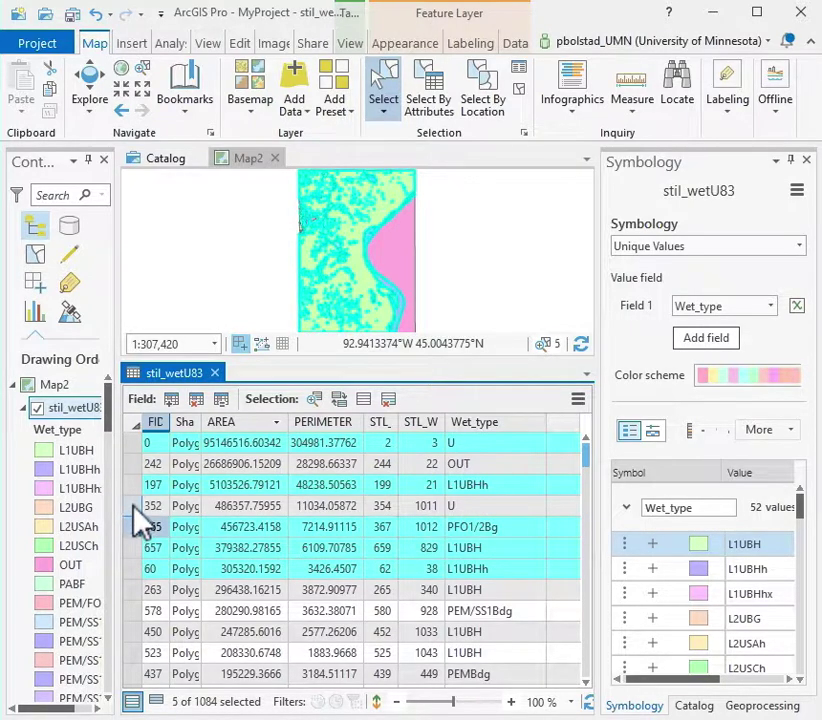
- Replace the selection with the rows FID 352, 263, 365 and 657, and clear all selected features
click(136, 507)
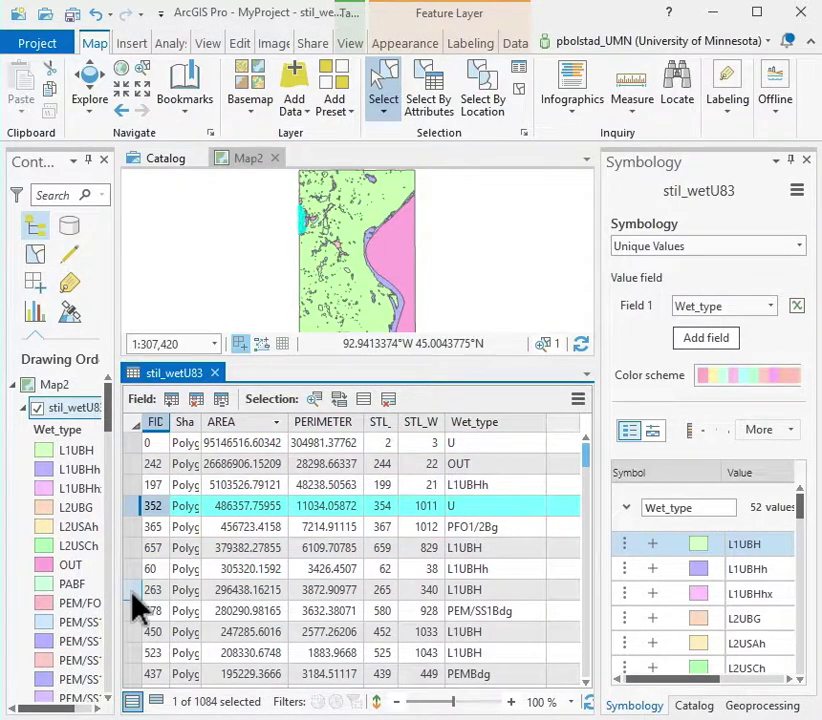
ctrl+click(134, 594)
ctrl+click(134, 530)
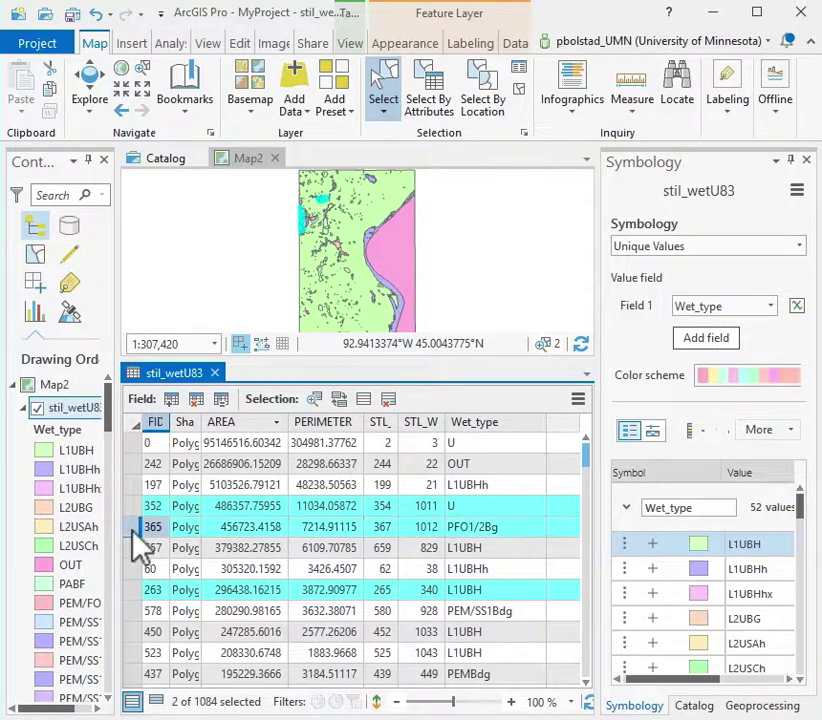
ctrl+click(139, 548)
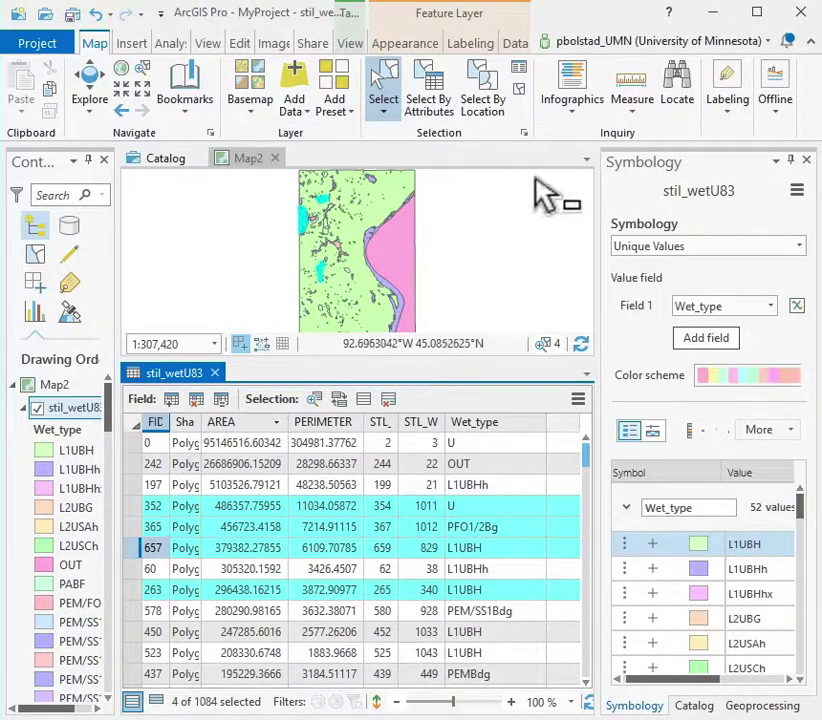
click(520, 90)
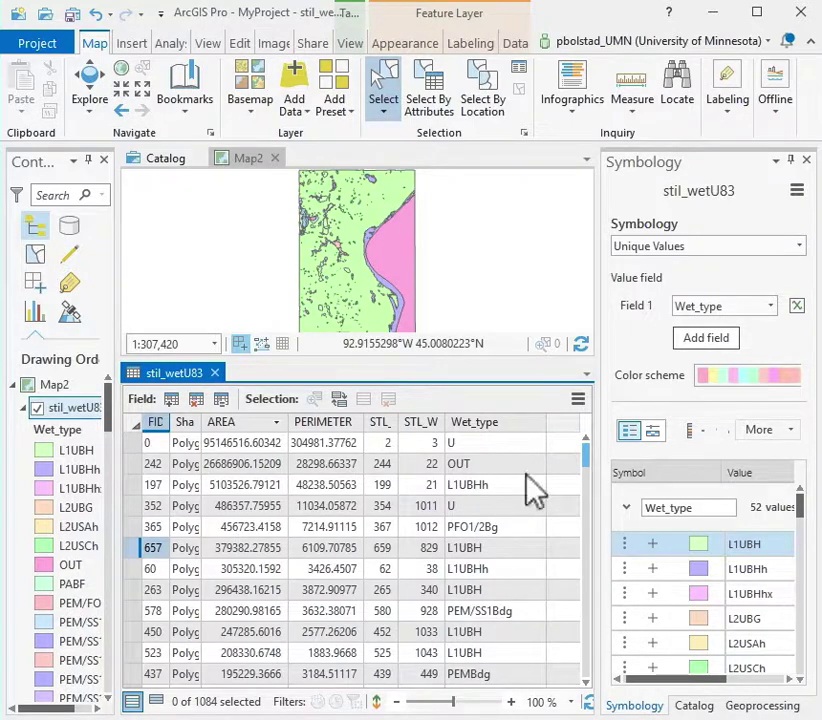
- Add a new field named Size to the stil_wetU83 table and set its data type to Text
click(172, 398)
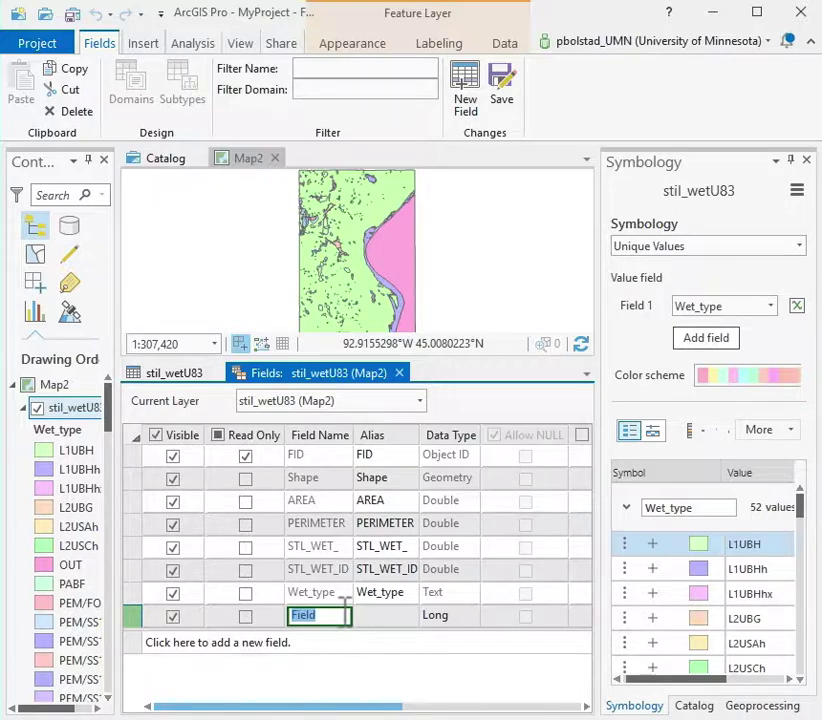
text(Size)
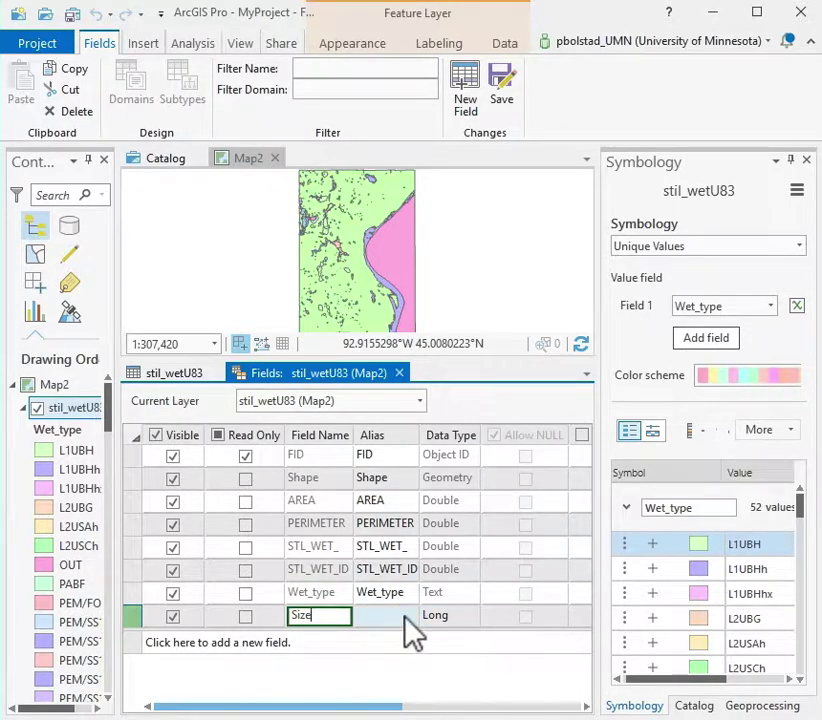
key(Return)
click(440, 617)
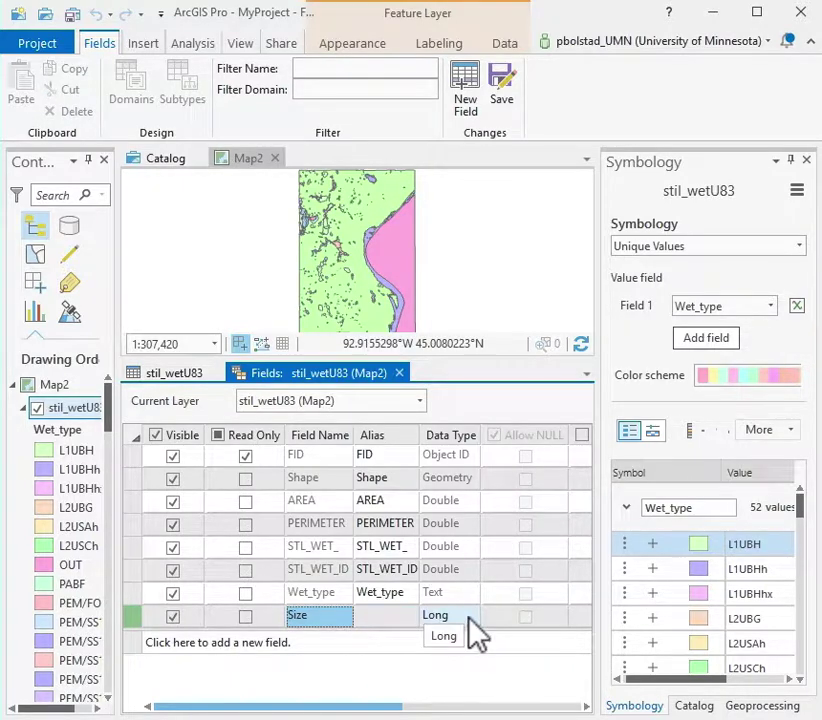
click(470, 617)
click(470, 618)
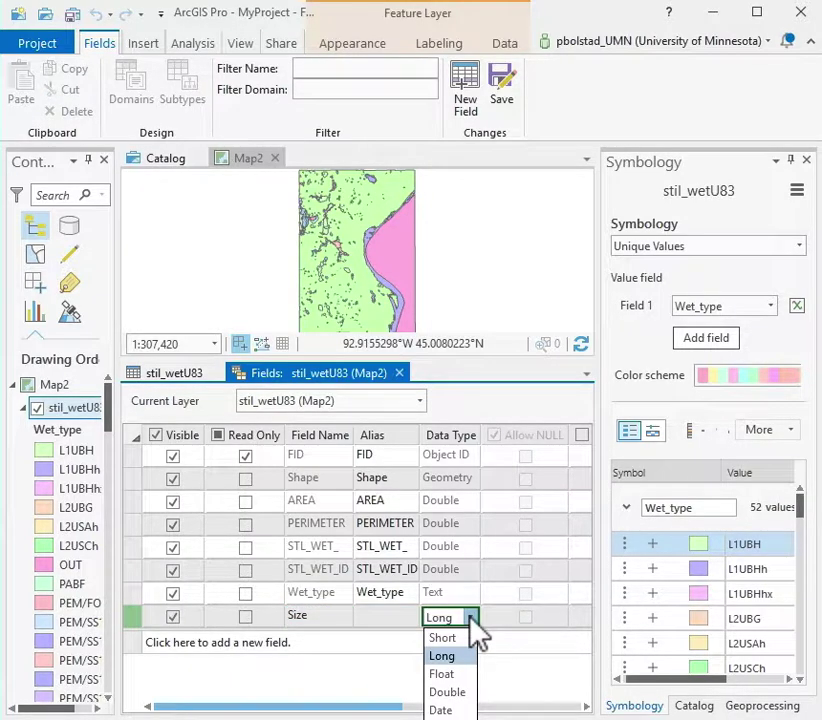
click(430, 716)
- Set the length of the new Size field to 10
drag(394, 706, 552, 672)
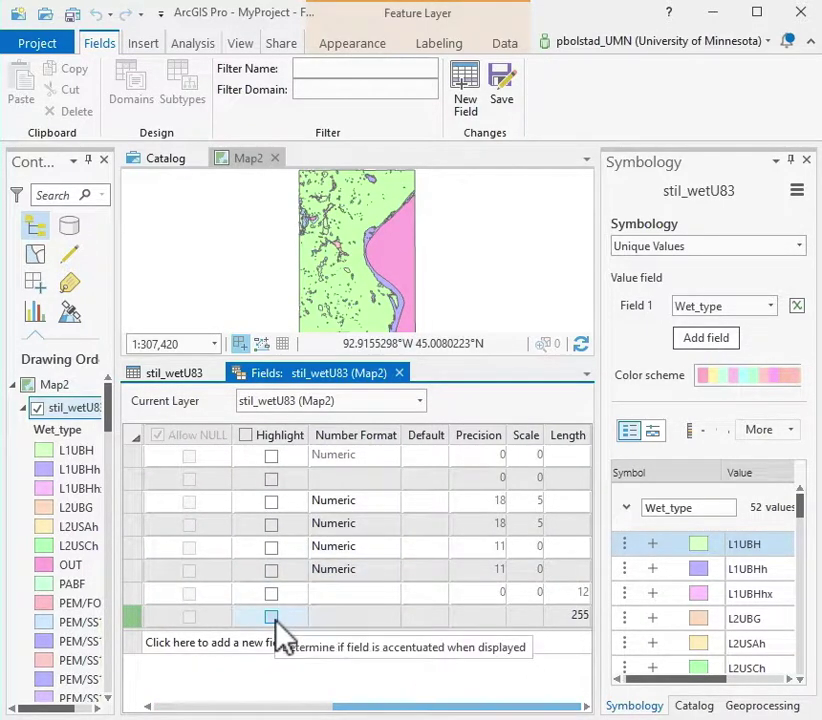
click(576, 616)
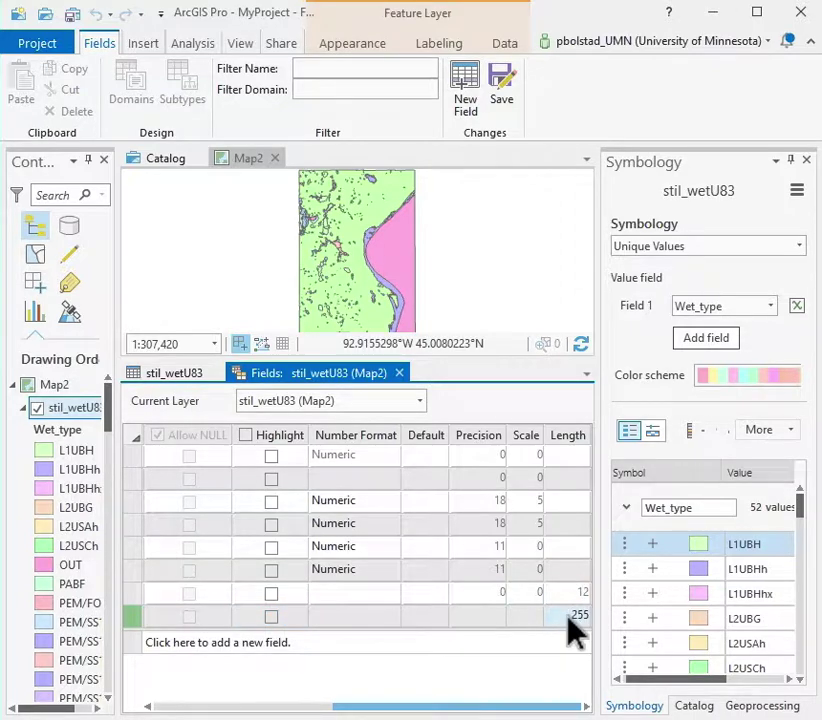
click(576, 614)
drag(575, 612, 538, 626)
text(10)
- Add one more field with its default name and Long type, and save the field changes before closing the field design view
drag(360, 706, 118, 708)
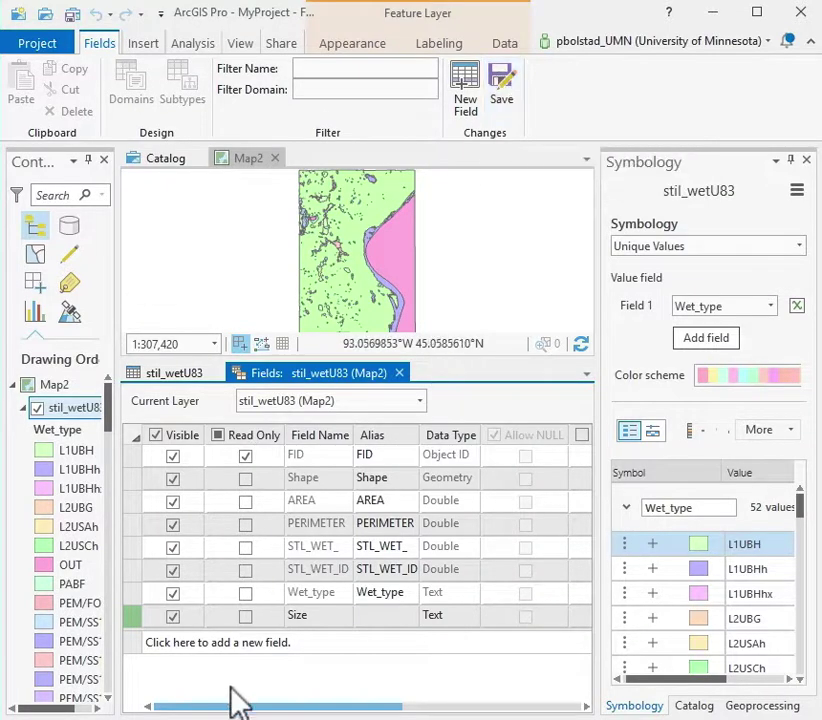
click(237, 645)
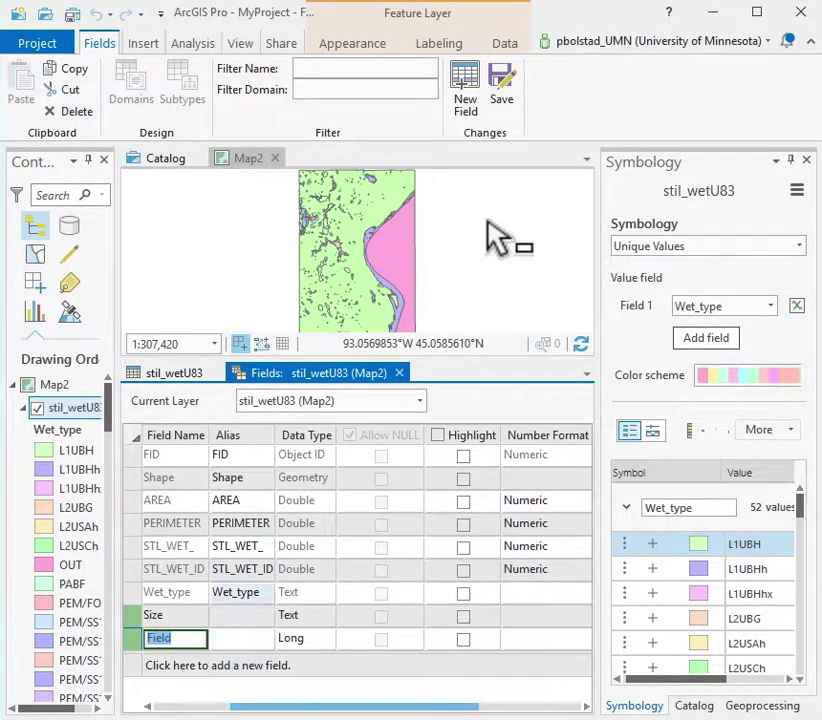
click(508, 98)
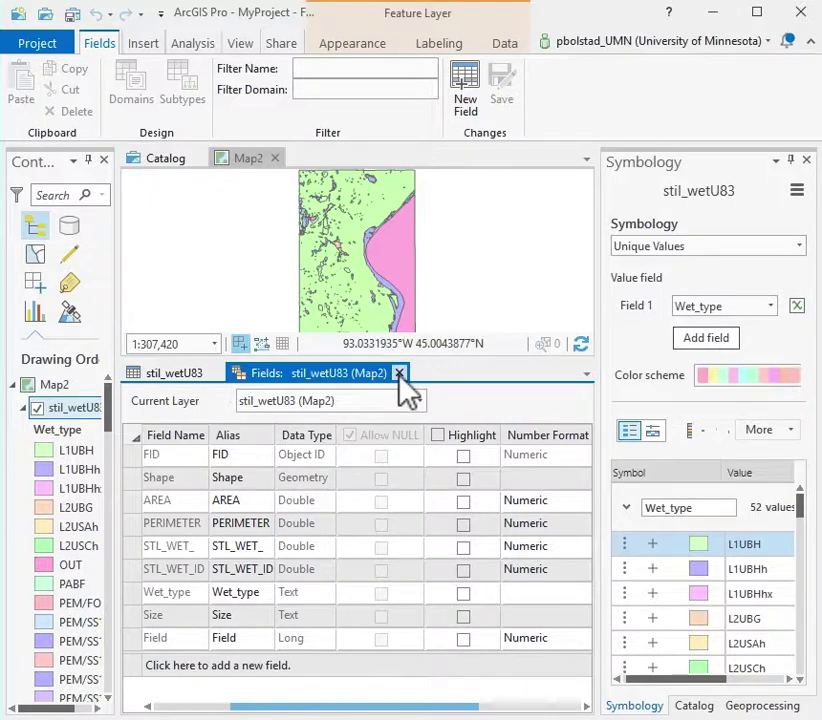
click(398, 373)
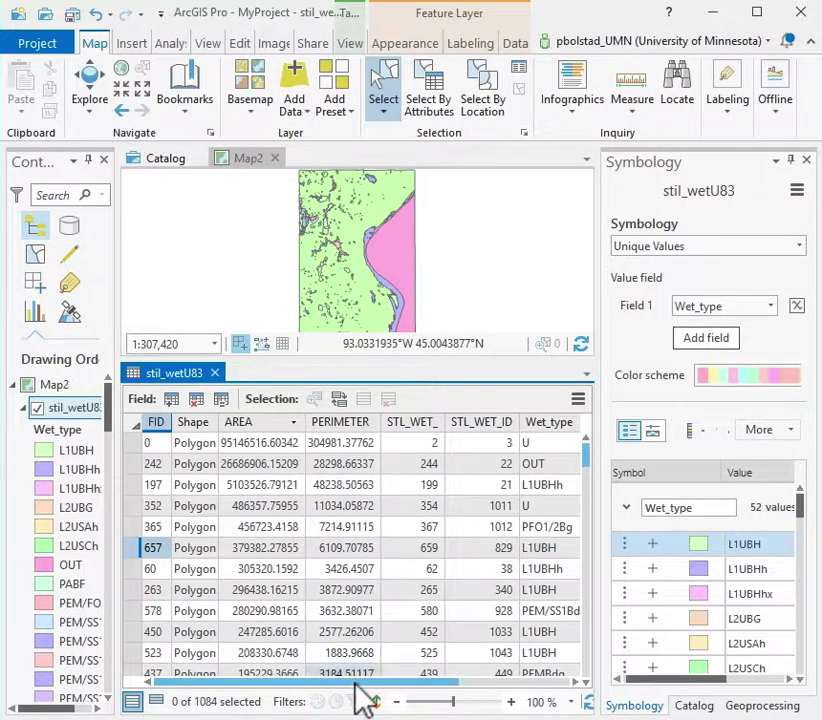
- Delete the extra field named Field from the stil_wetU83 table
drag(362, 684, 650, 697)
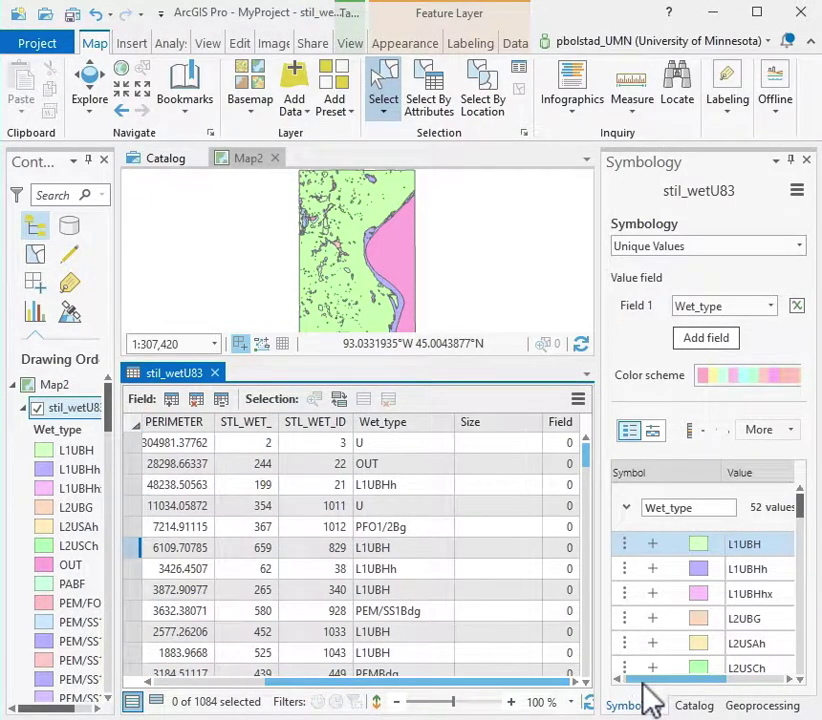
drag(543, 428, 561, 430)
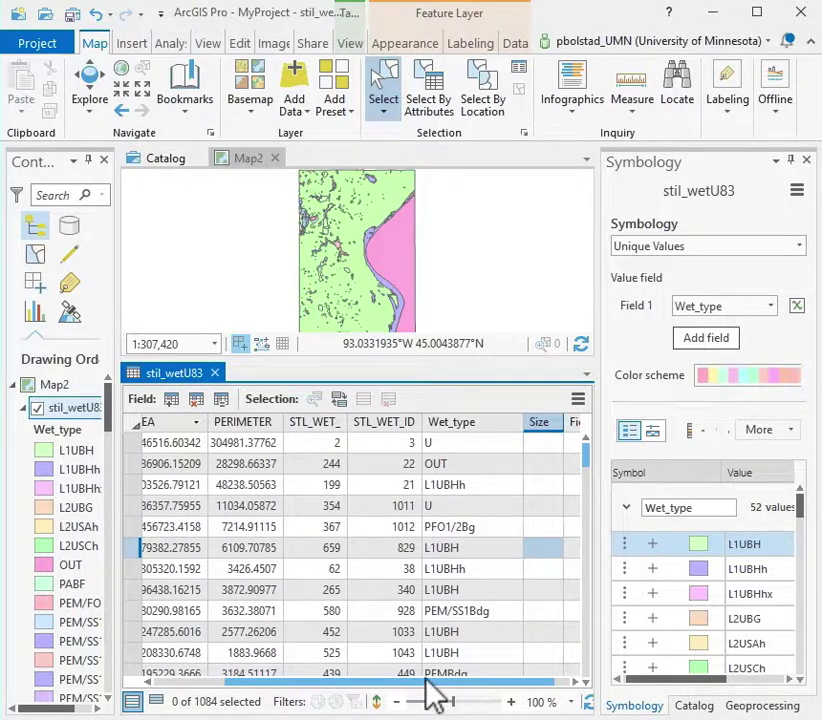
click(566, 682)
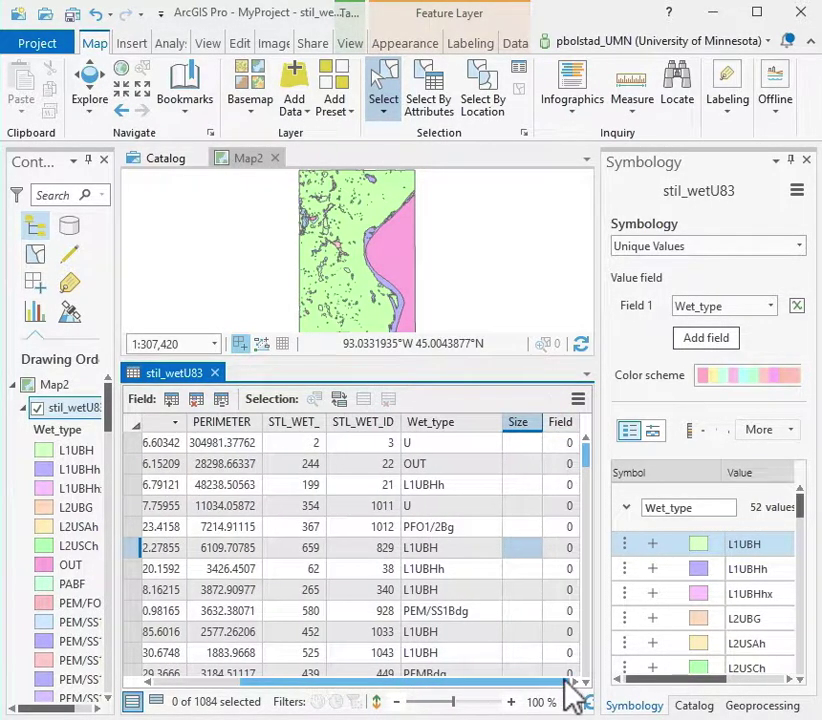
click(197, 405)
click(474, 409)
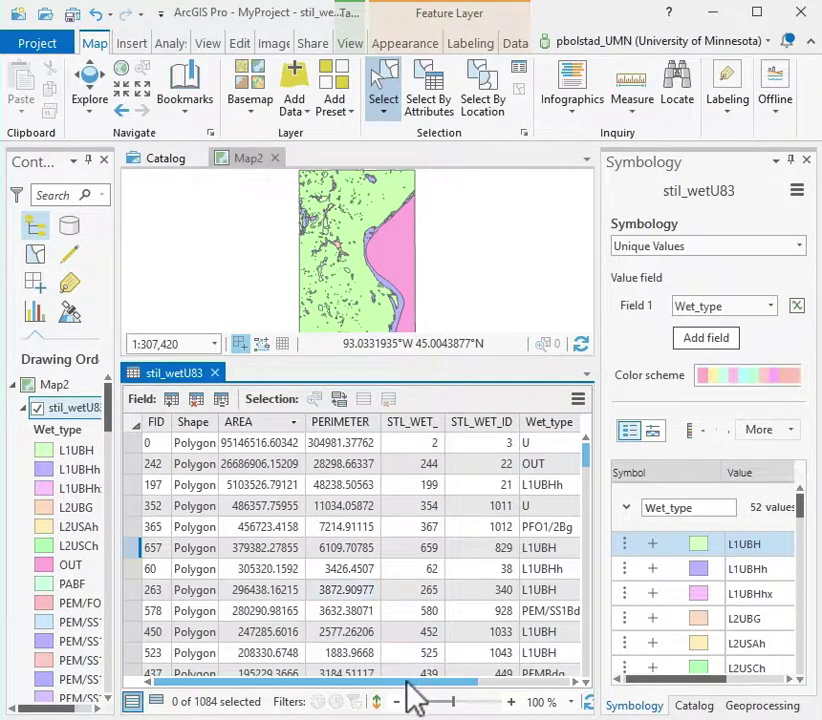
- Select the row with FID 0 and enter U as its Size value
drag(411, 683, 544, 685)
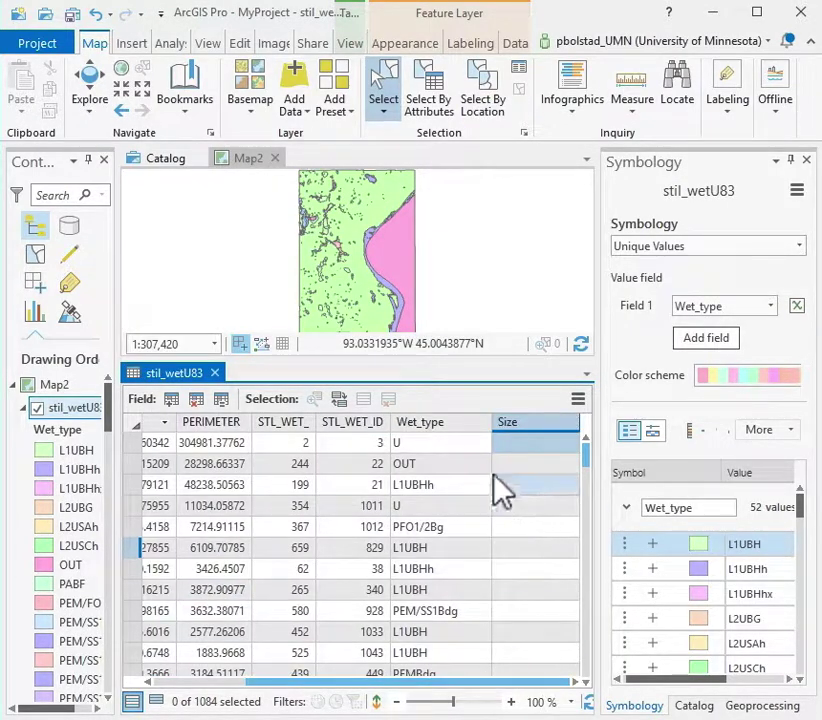
click(131, 443)
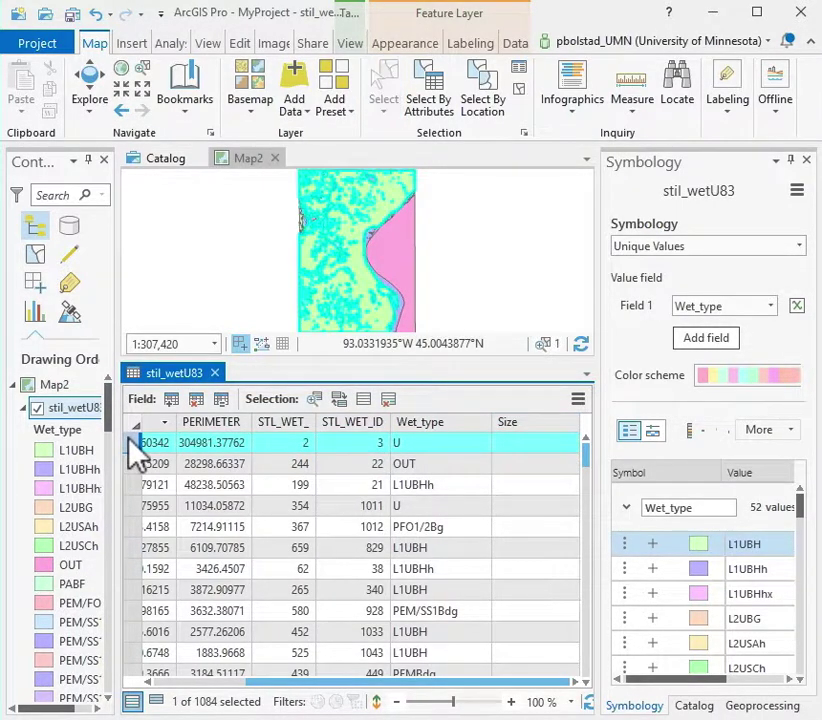
click(528, 443)
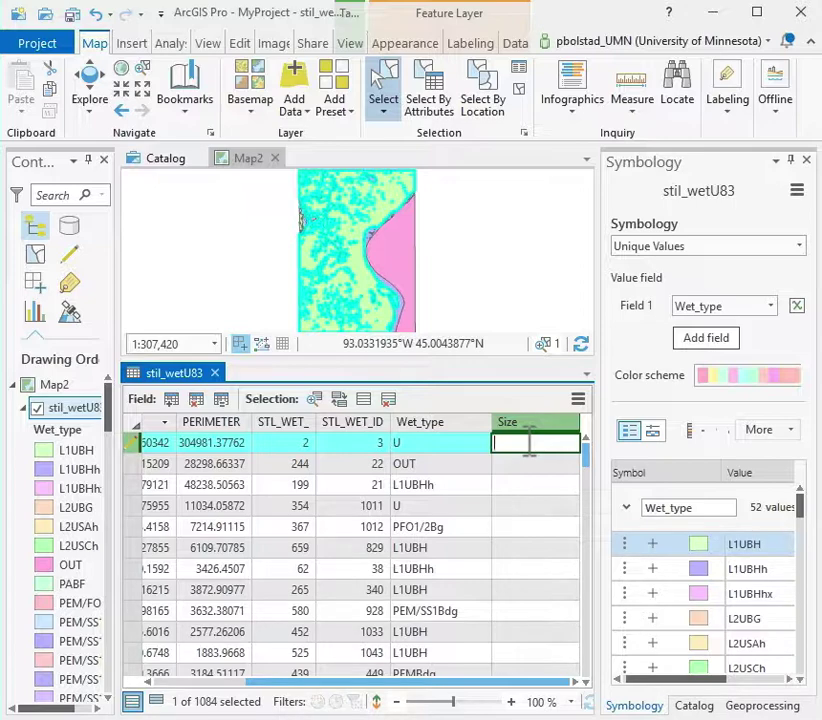
text(U)
key(Return)
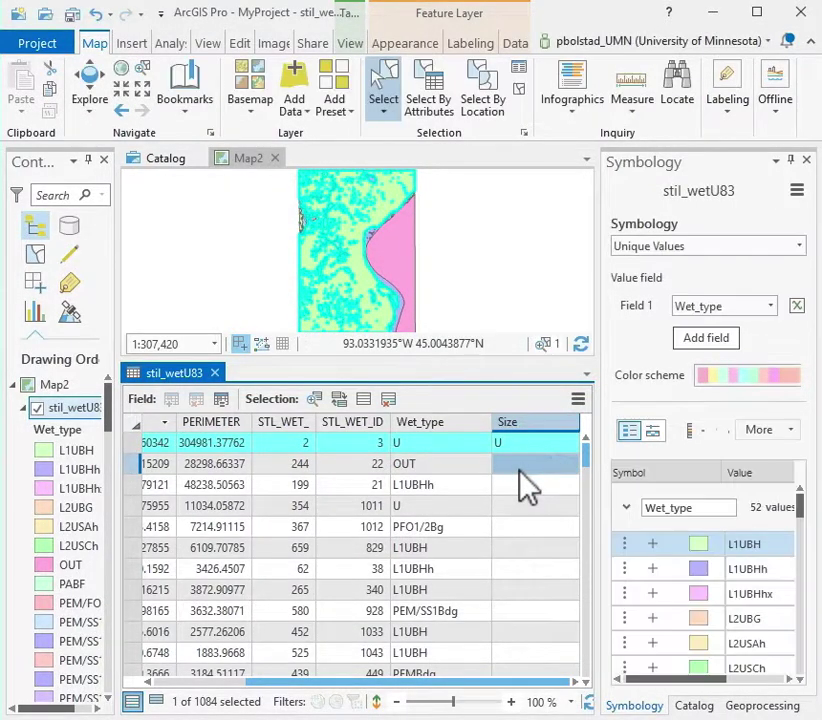
- Enter Out as the Size value of the row whose Wet_type is OUT
click(536, 465)
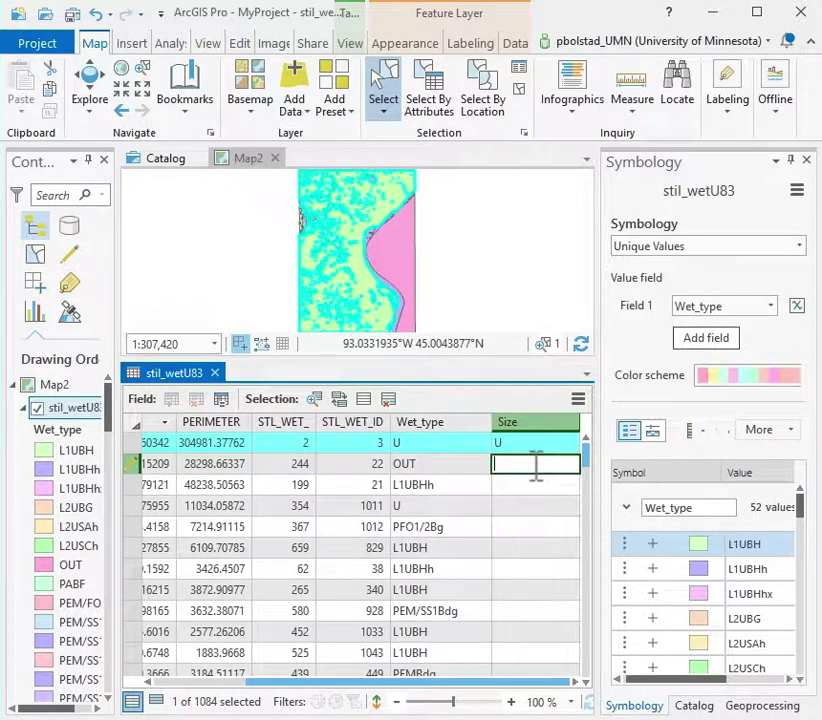
text(Out)
click(540, 484)
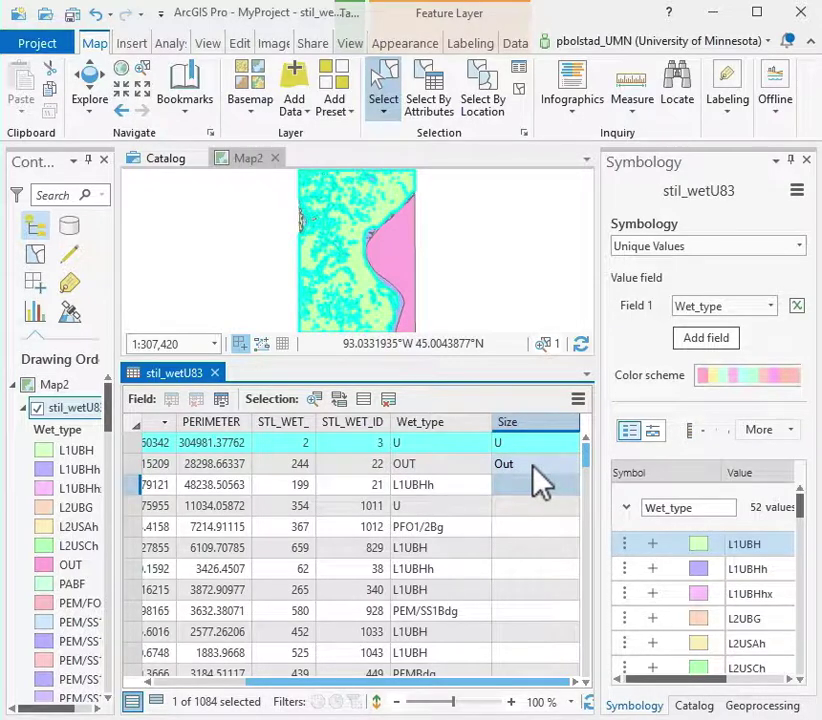